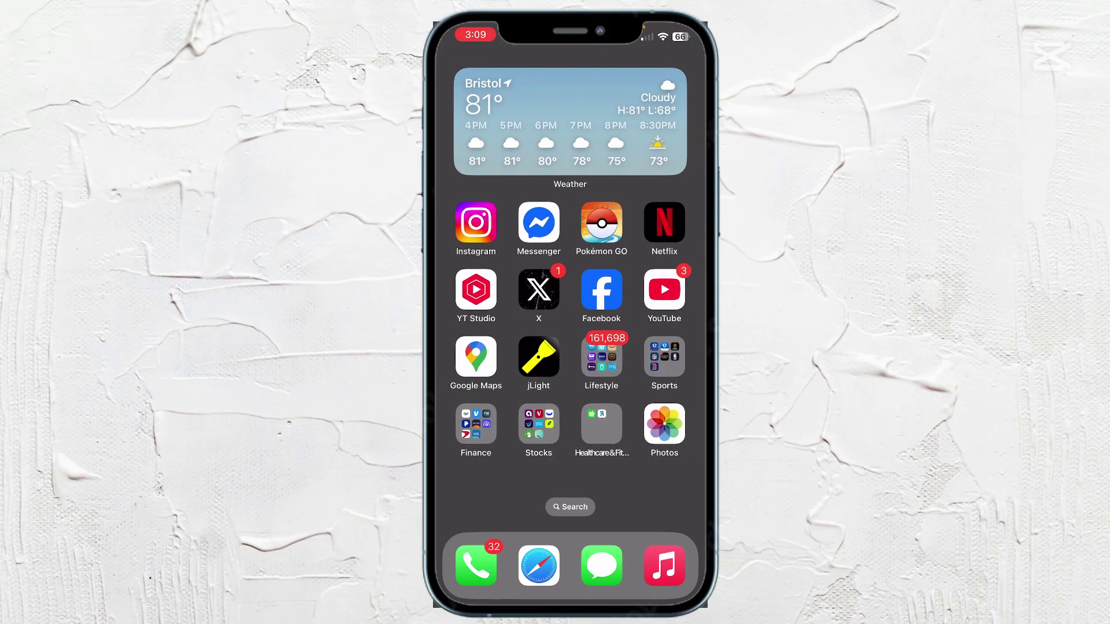
scroll(571, 304, "right", 3)
Set the iPhone appearance to Dark under Settings > Display & Brightness
left_click(664, 223)
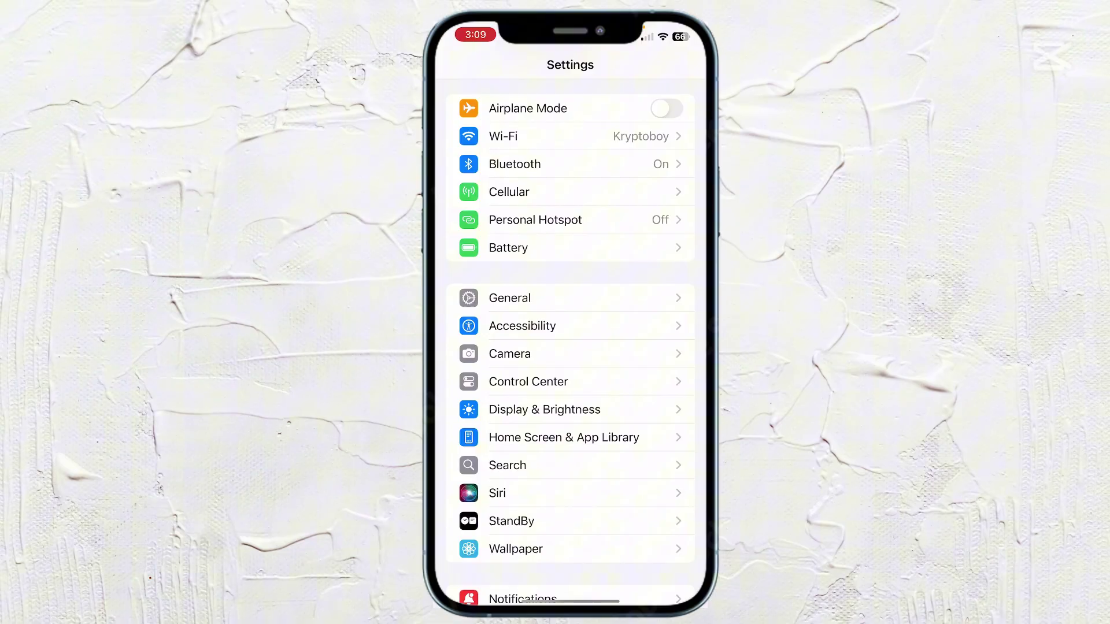
left_click(545, 410)
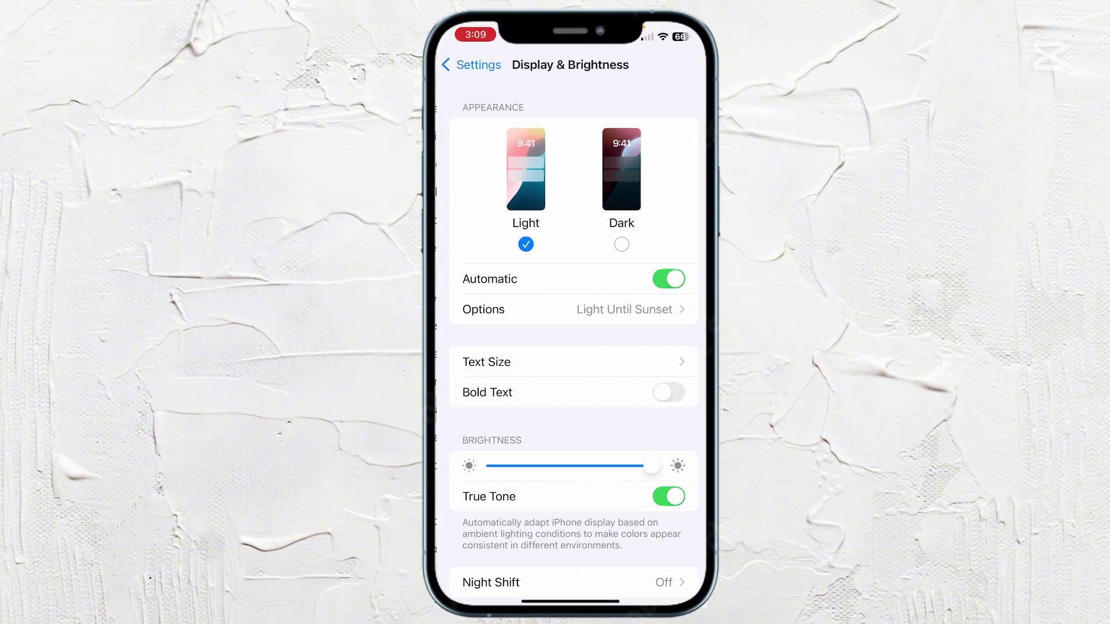
left_click(618, 244)
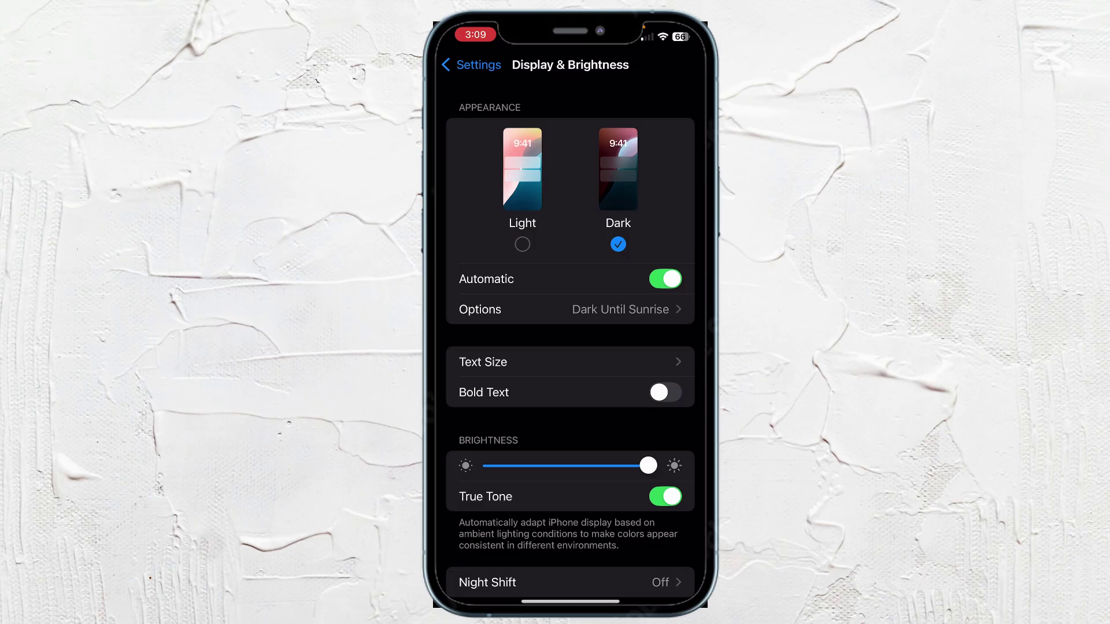
Go back to the main Settings list and open Accessibility > Per-App Settings
left_click(472, 64)
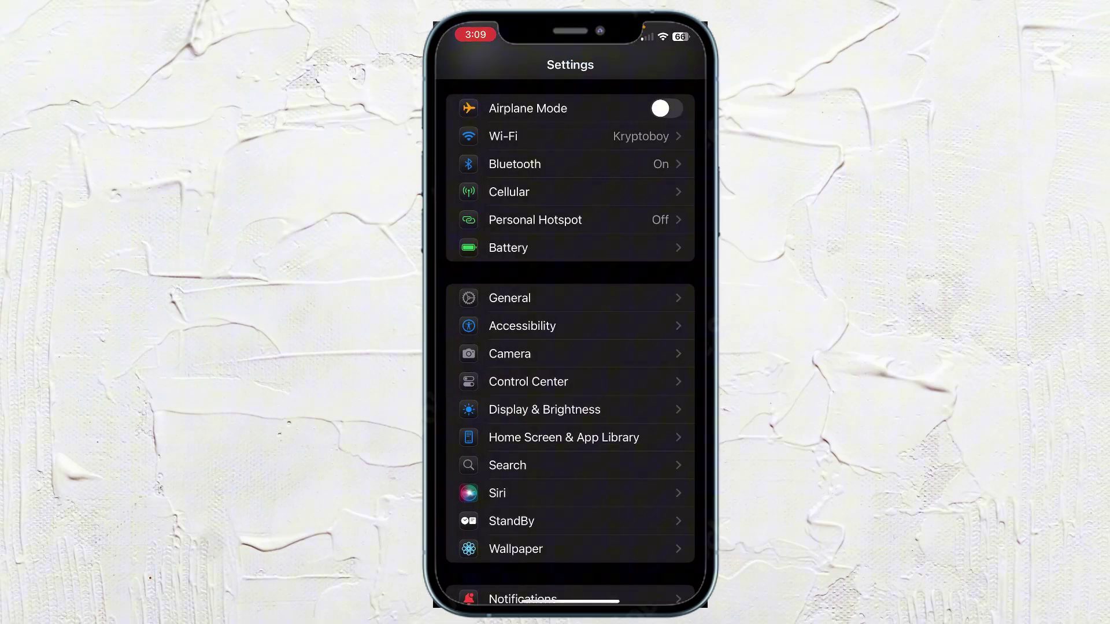
scroll(570, 347, "up", 1)
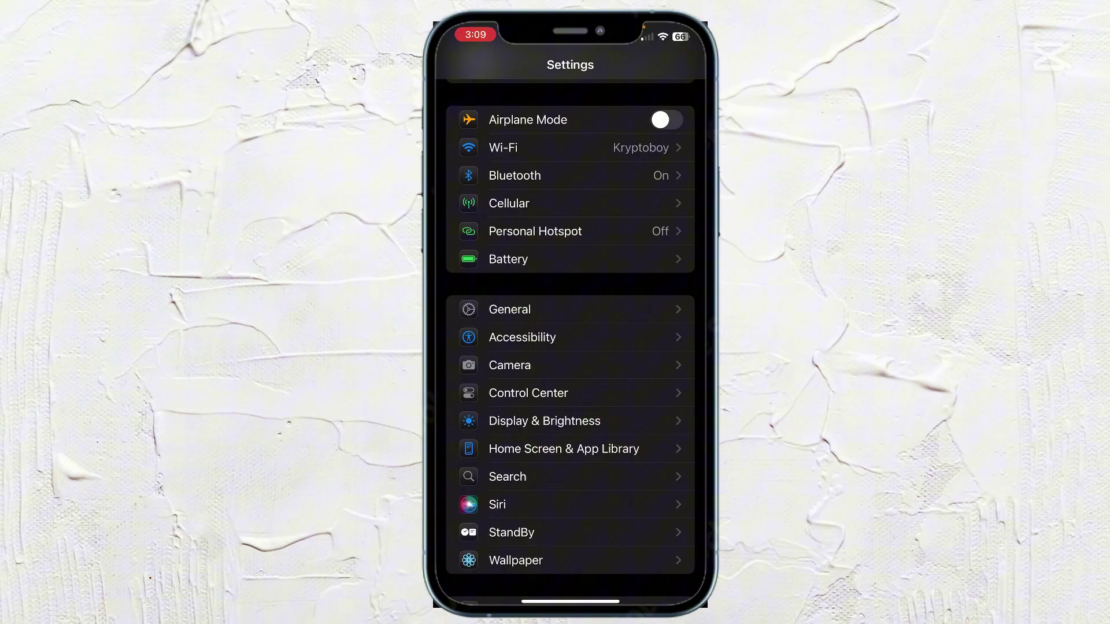
left_click(522, 337)
scroll(570, 347, "down", 3)
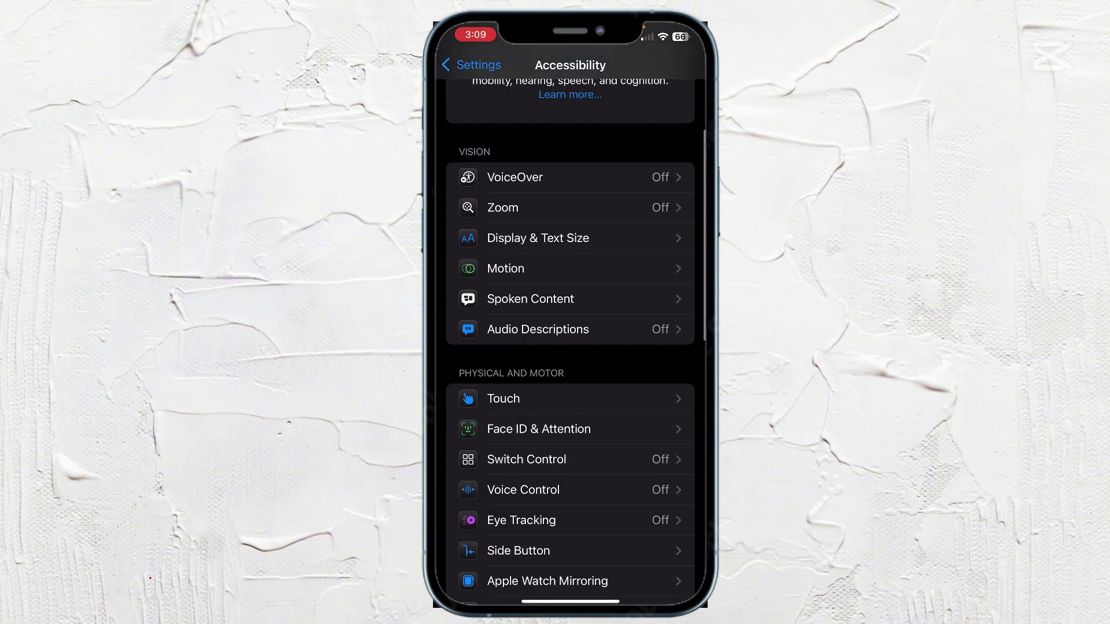
scroll(571, 347, "down", 5)
scroll(570, 347, "down", 5)
scroll(570, 346, "down", 3)
scroll(571, 347, "down", 3)
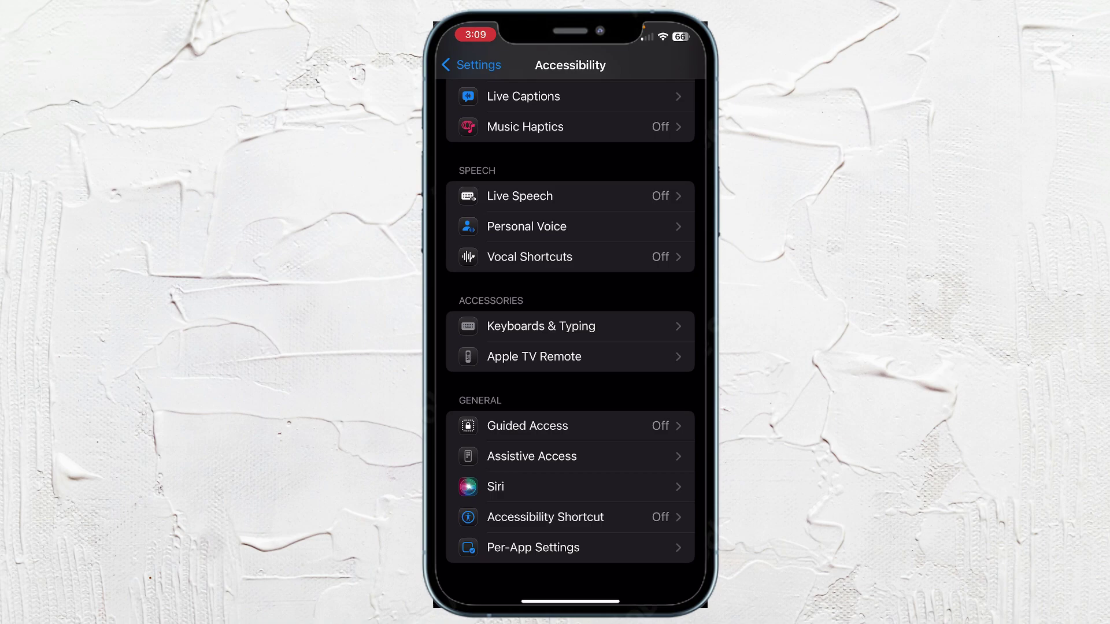
left_click(534, 547)
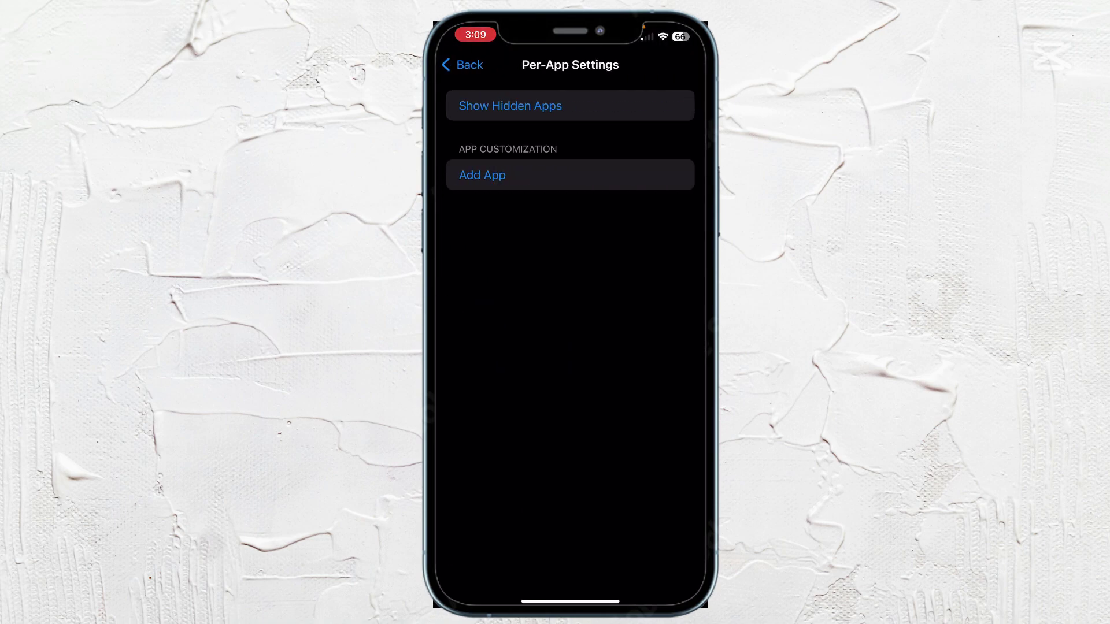
Add Amazon to the App Customization list through Add App
left_click(482, 175)
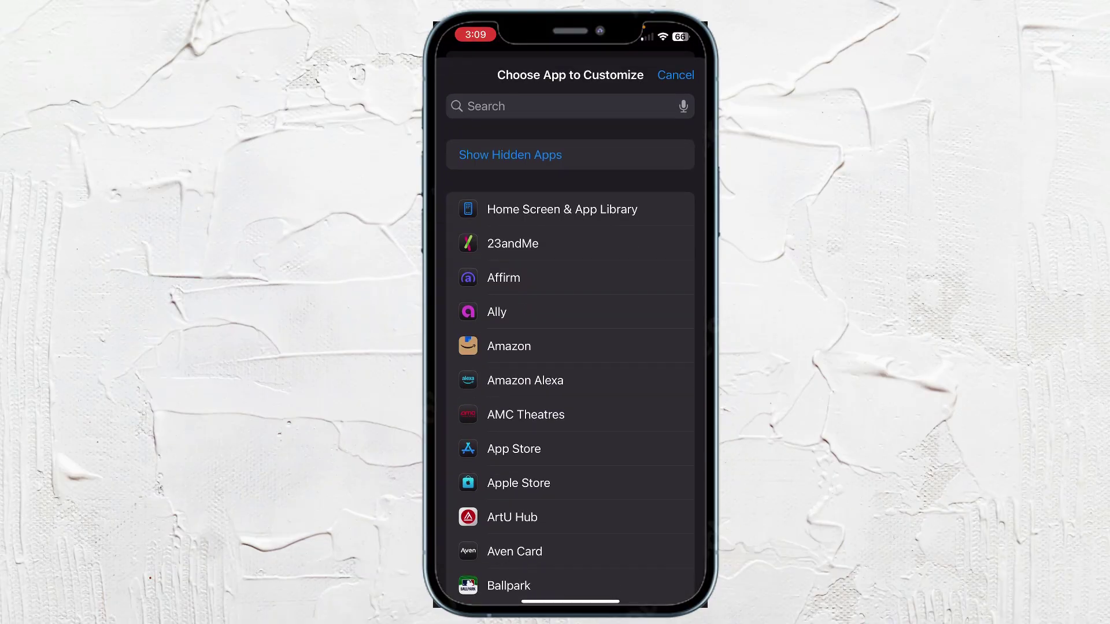
left_click(509, 346)
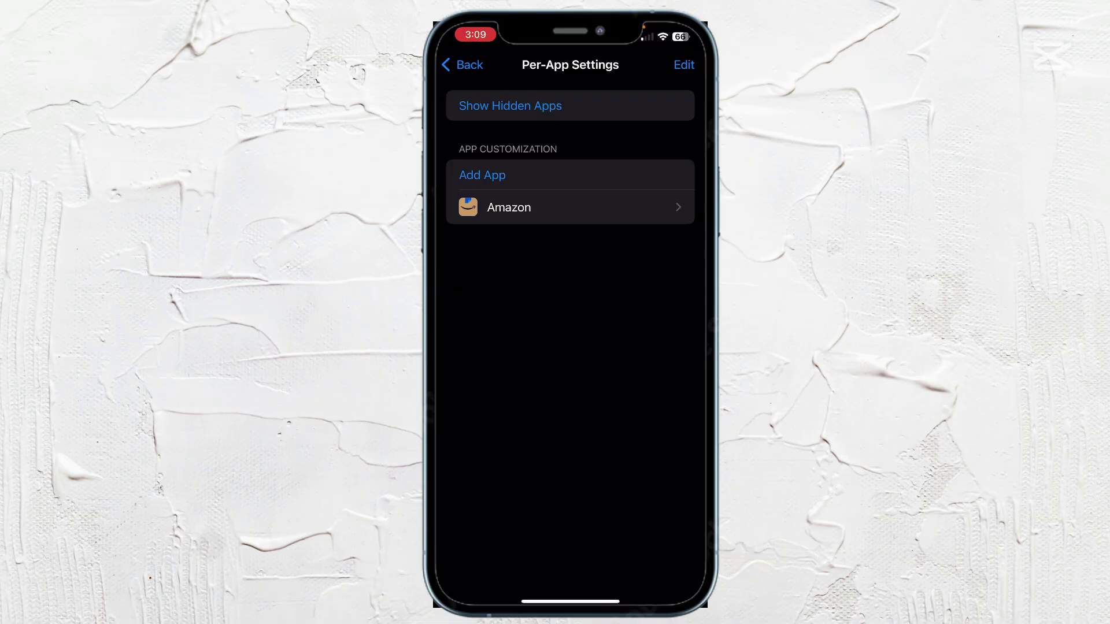
Set Smart Invert to On in Amazon's per-app accessibility options
left_click(509, 208)
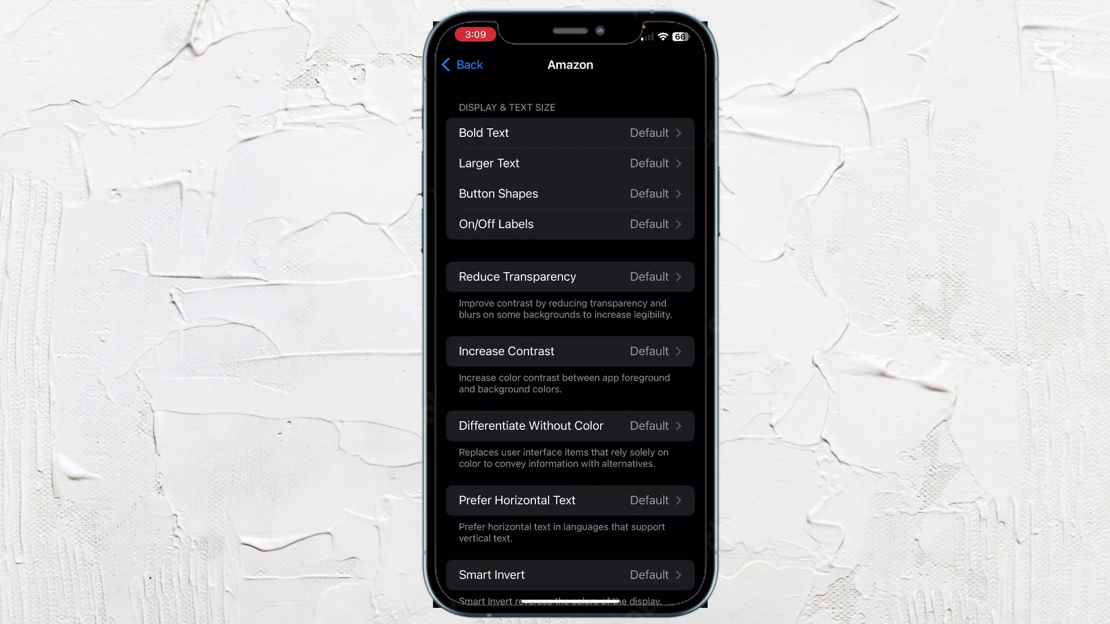
scroll(570, 346, "down", 5)
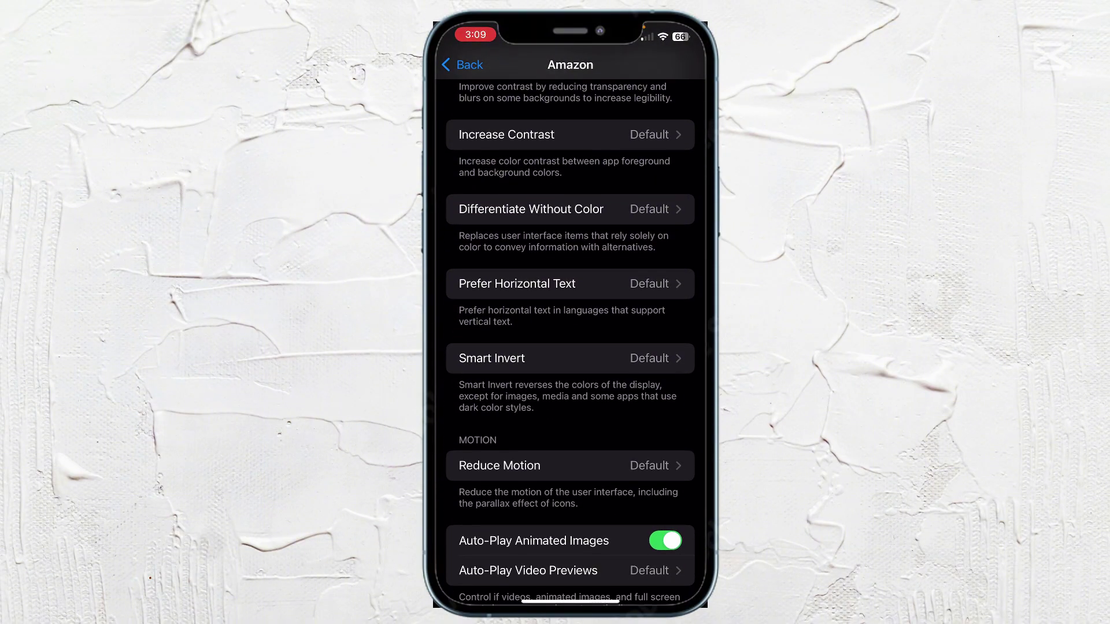
left_click(570, 358)
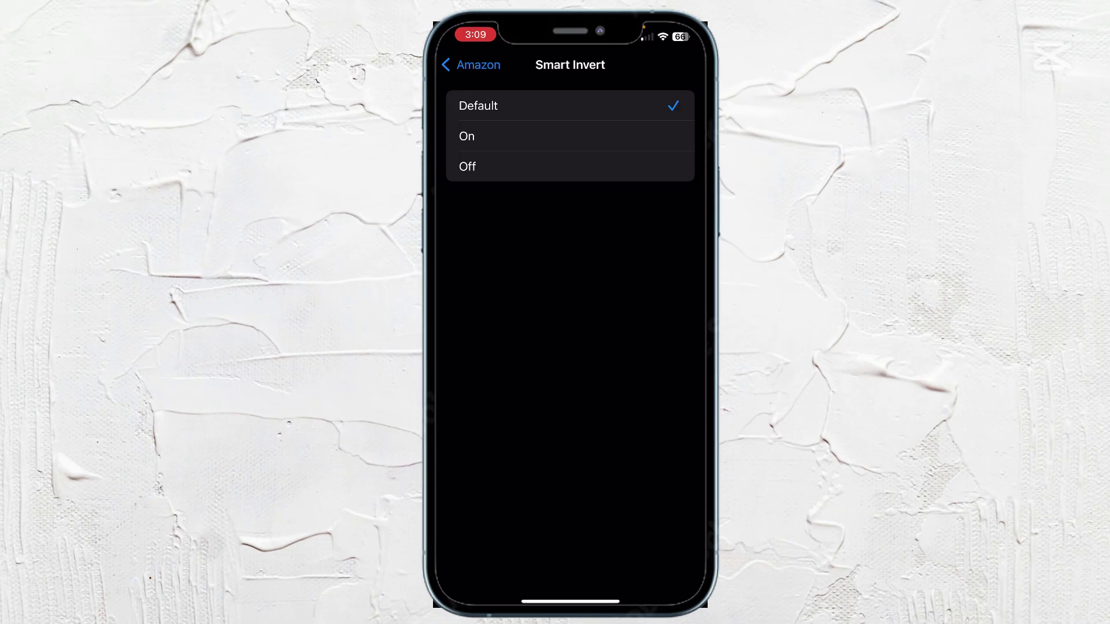
left_click(520, 136)
Return to the home screen and launch Amazon from the Lifestyle folder
left_click(471, 65)
left_click(461, 65)
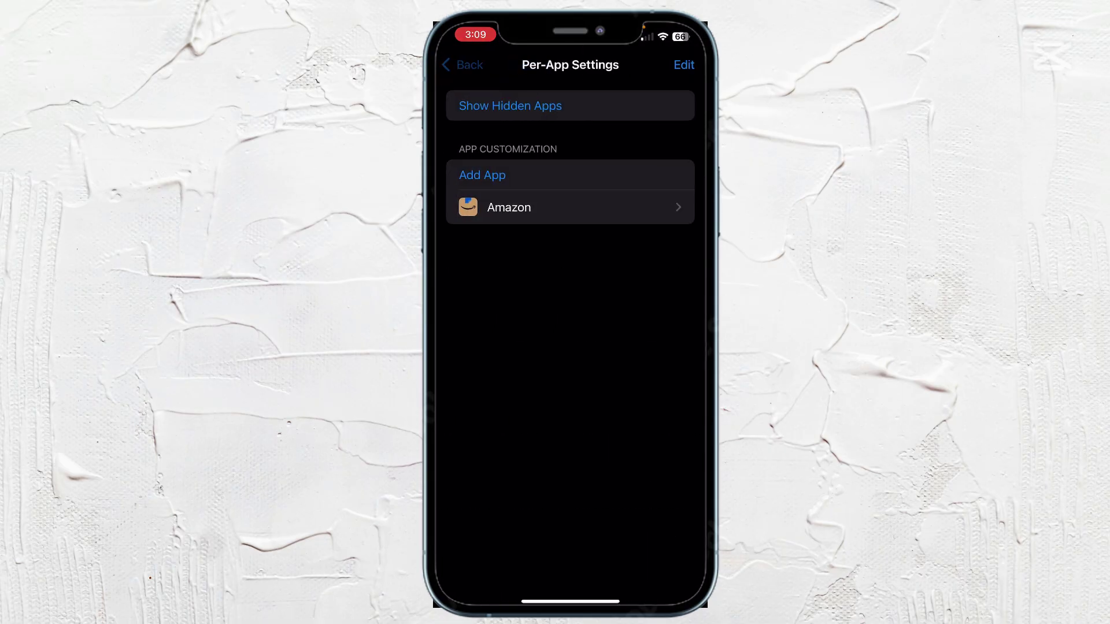
left_click(463, 64)
left_click(469, 64)
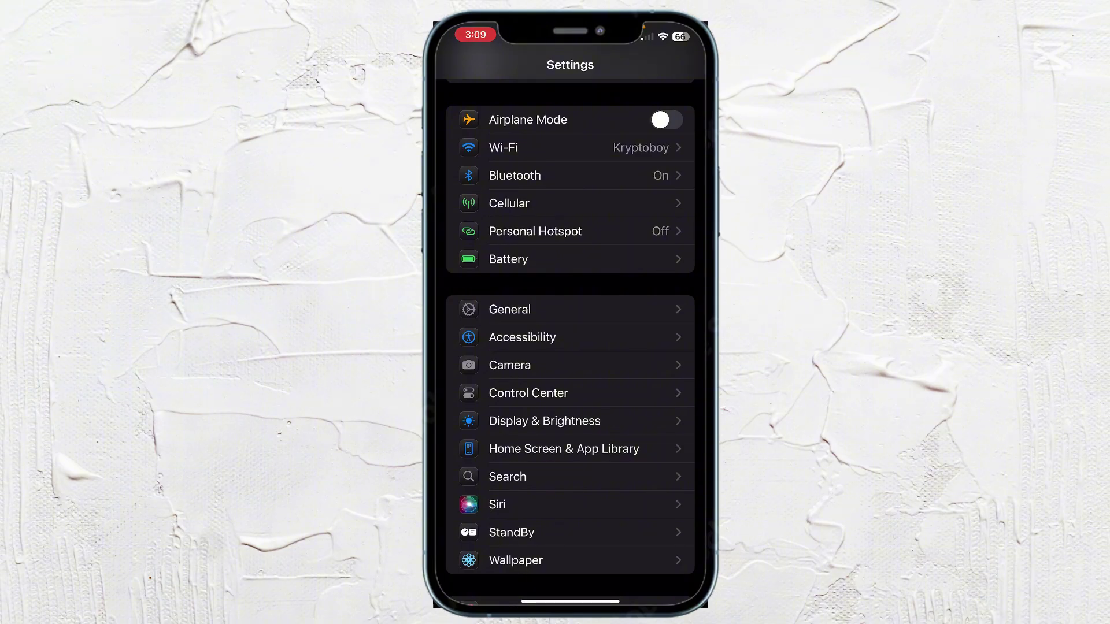
left_click_drag(569, 601, 570, 390)
left_click_drag(659, 347, 485, 347)
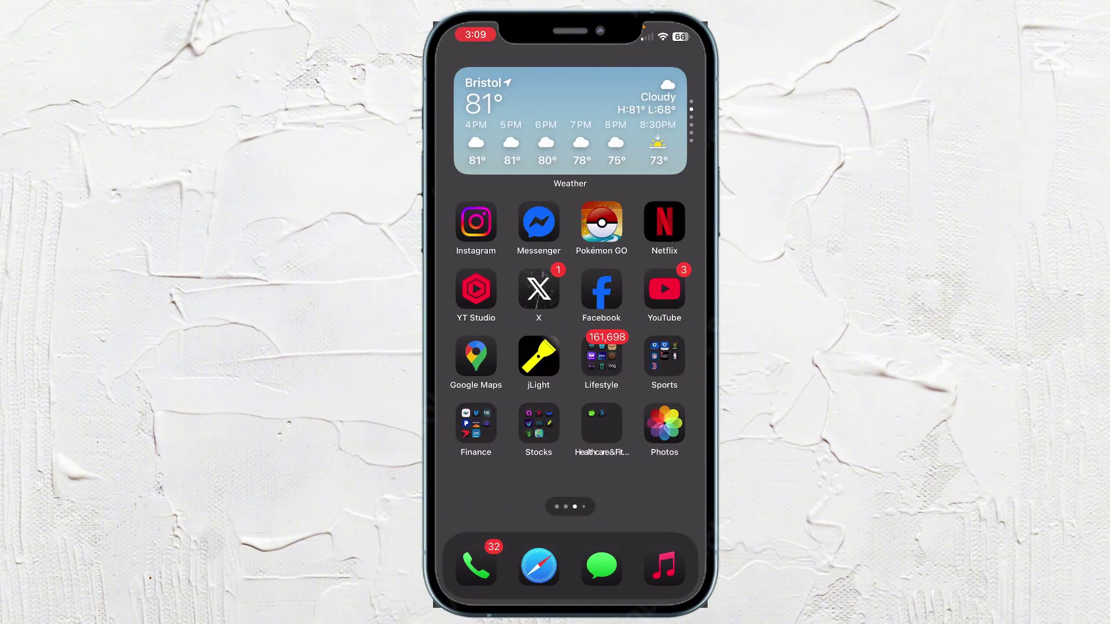
left_click(600, 355)
left_click(633, 242)
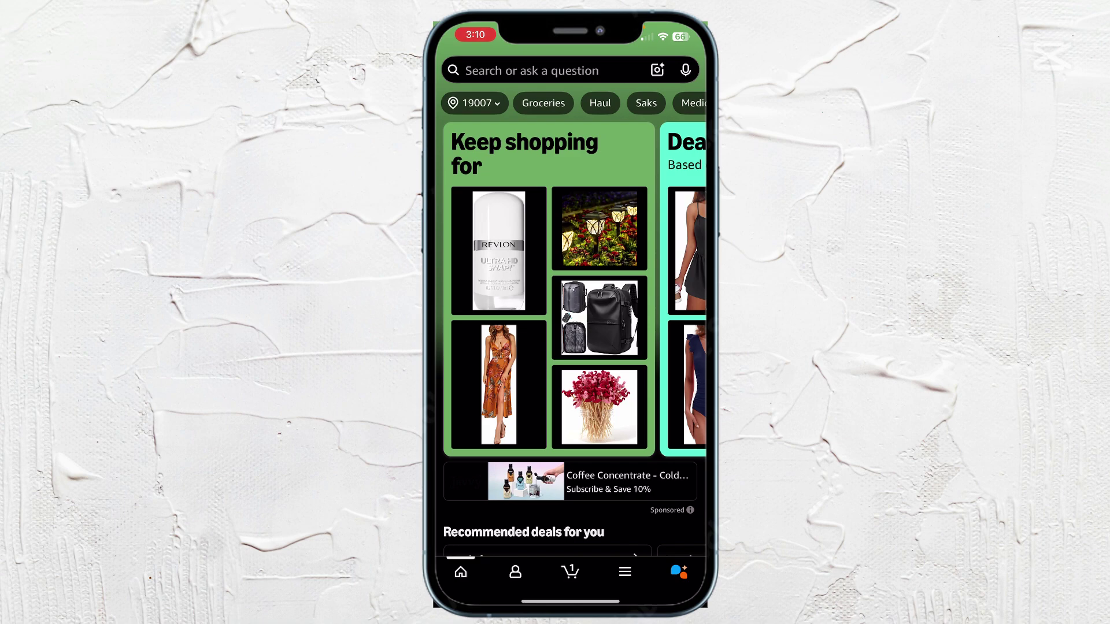
scroll(570, 329, "down", 5)
scroll(570, 329, "up", 3)
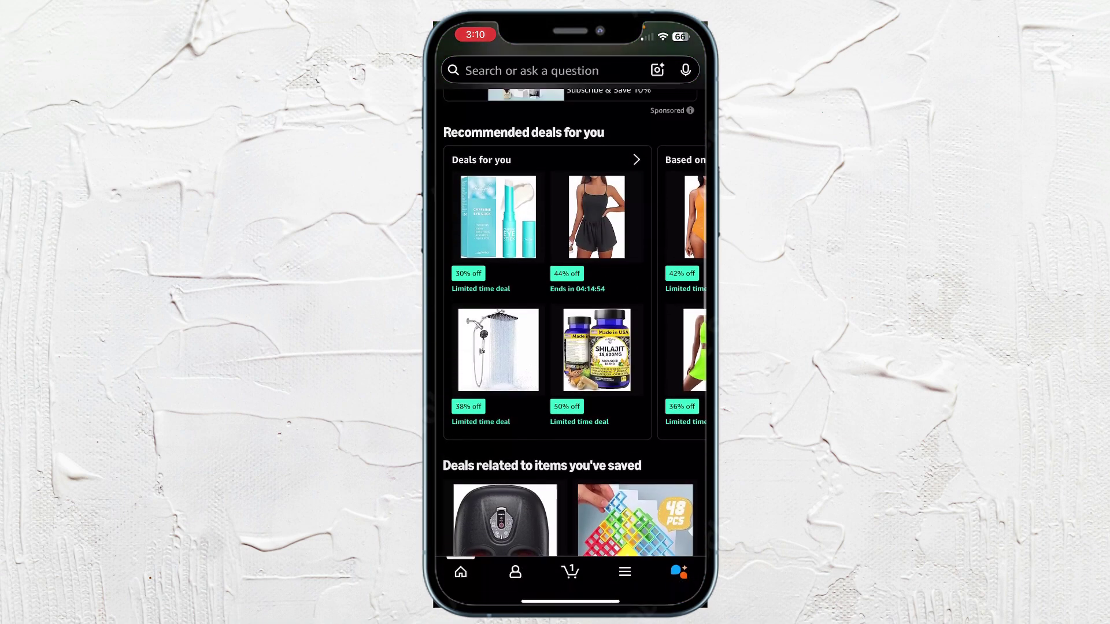
scroll(571, 330, "up", 3)
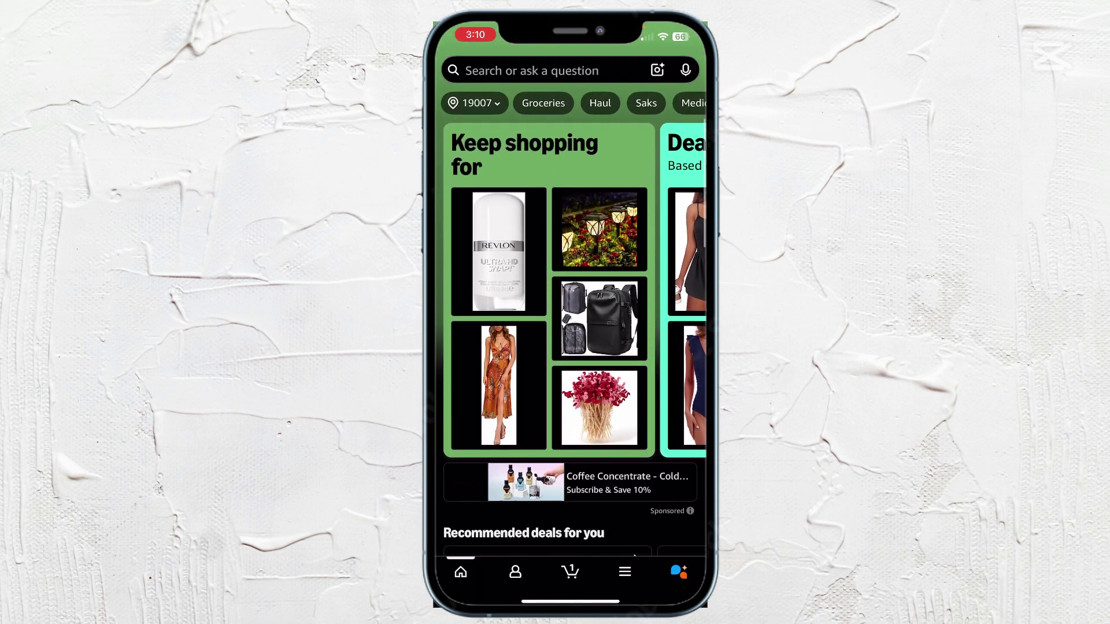